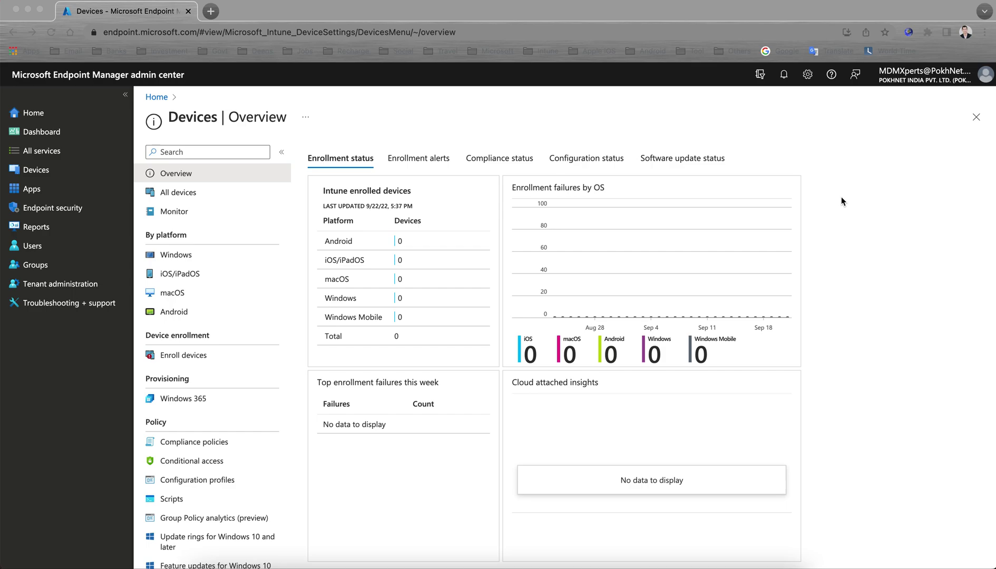
- Review the tenant's connector status and the Apple MDM Push certificate details, then return to the tenant status page
{"action": "left_click", "coordinate": [77, 285]}
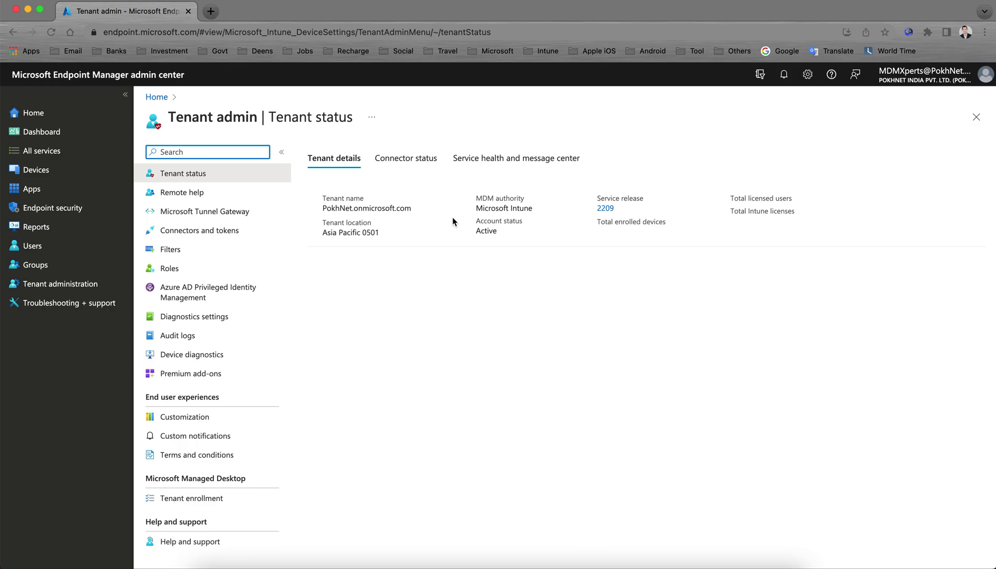
{"action": "left_click", "coordinate": [399, 159]}
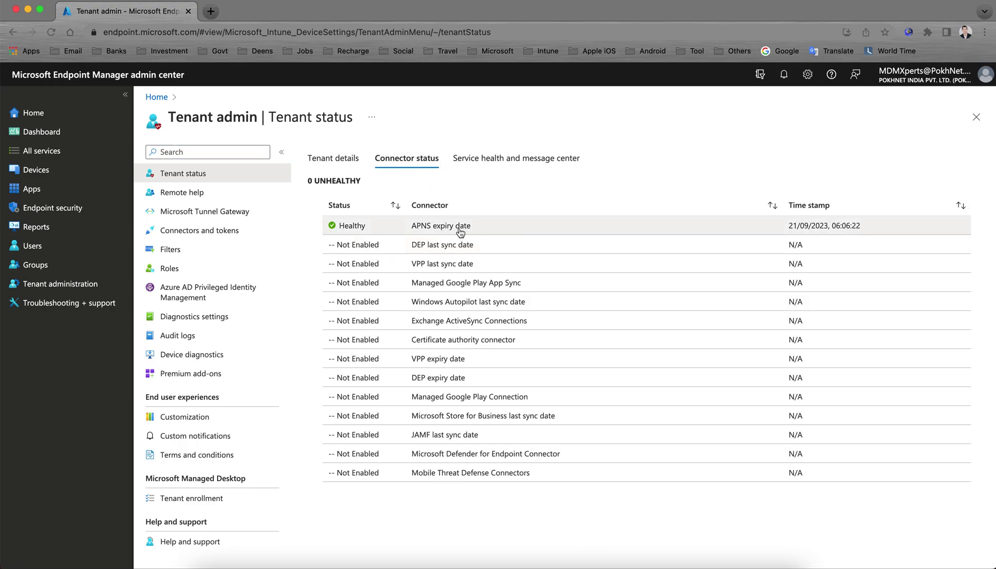
{"action": "left_click", "coordinate": [498, 230]}
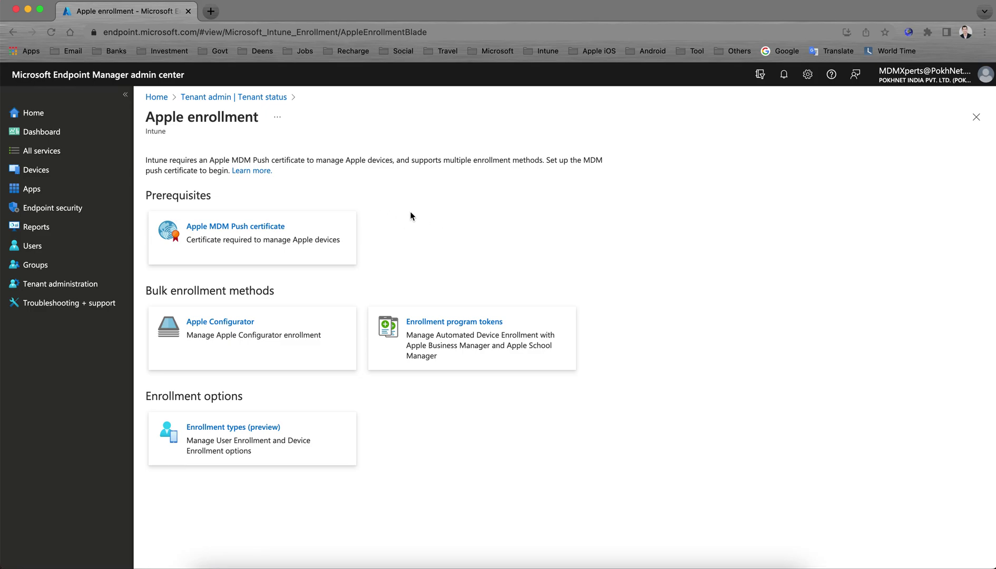
{"action": "left_click", "coordinate": [327, 237]}
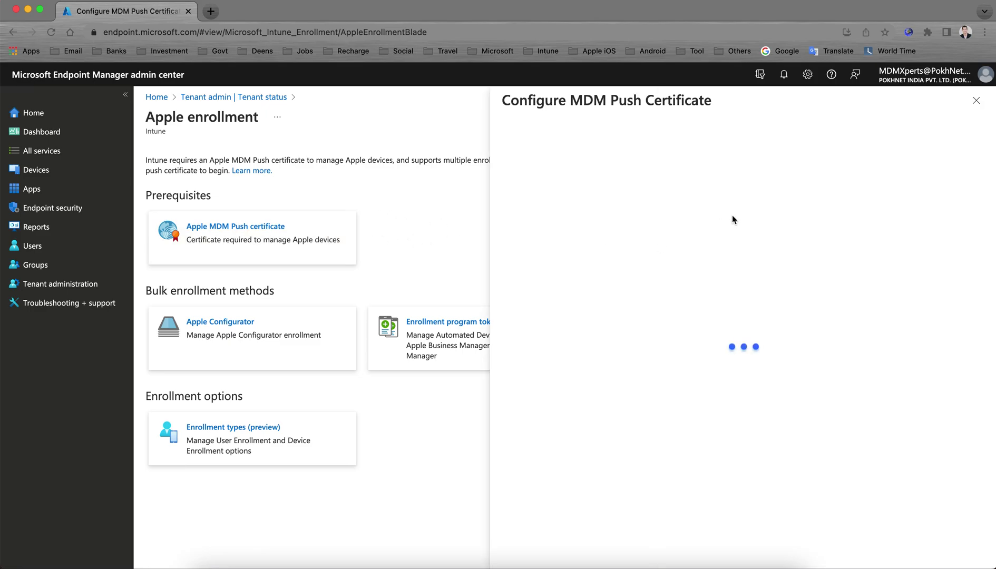
{"action": "scroll", "coordinate": [710, 315], "scroll_direction": "down", "scroll_amount": 2}
{"action": "scroll", "coordinate": [710, 315], "scroll_direction": "up", "scroll_amount": 2}
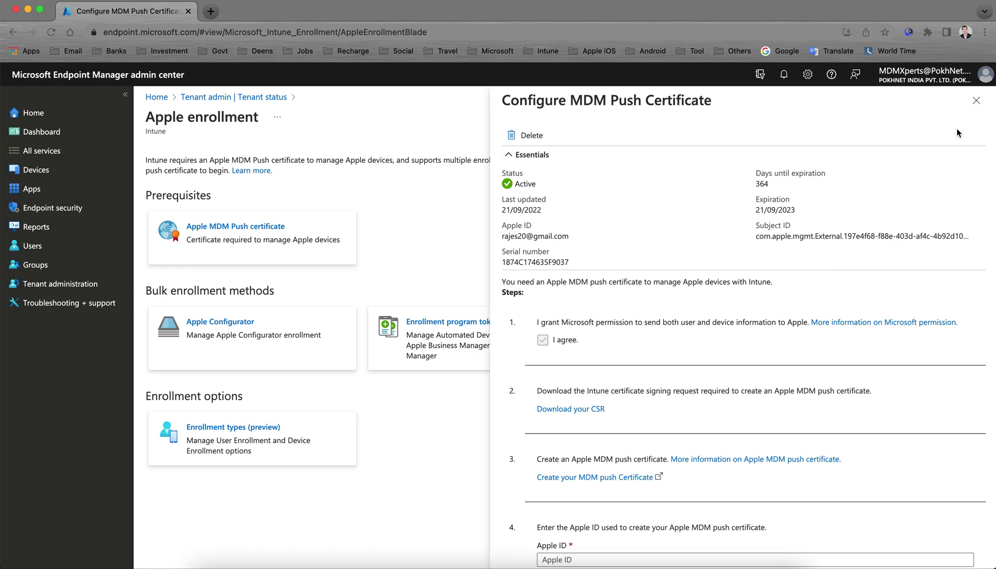
{"action": "left_click", "coordinate": [976, 100]}
{"action": "left_click", "coordinate": [265, 97]}
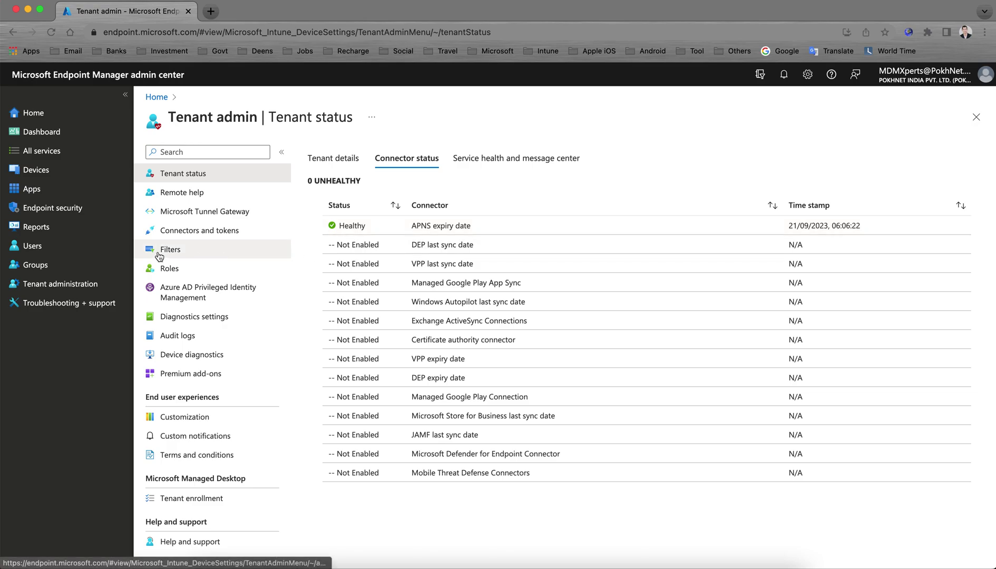
- Open the enrollment device limit restrictions within the device enrollment settings
{"action": "left_click", "coordinate": [90, 175]}
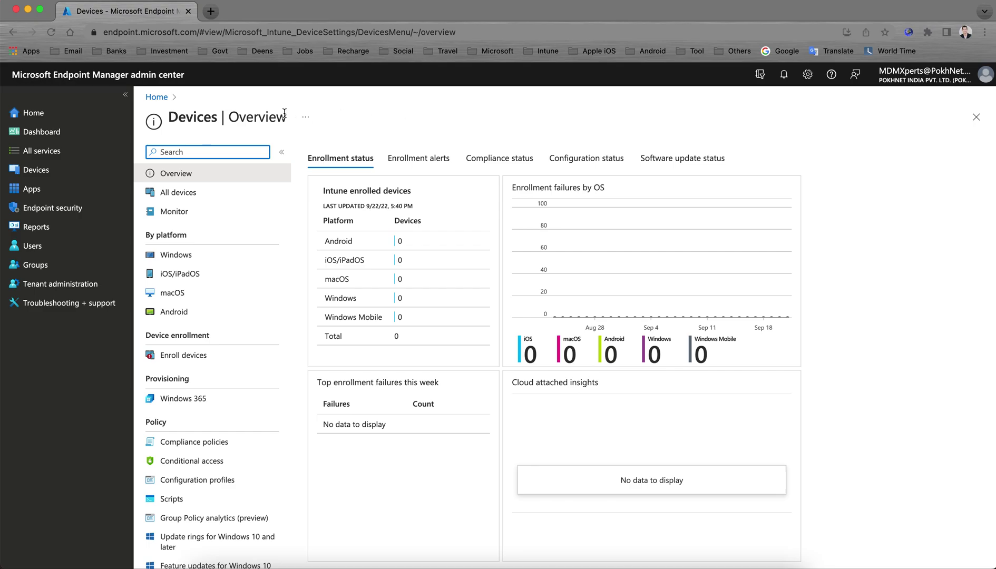
{"action": "left_click", "coordinate": [179, 30]}
{"action": "left_click", "coordinate": [158, 32]}
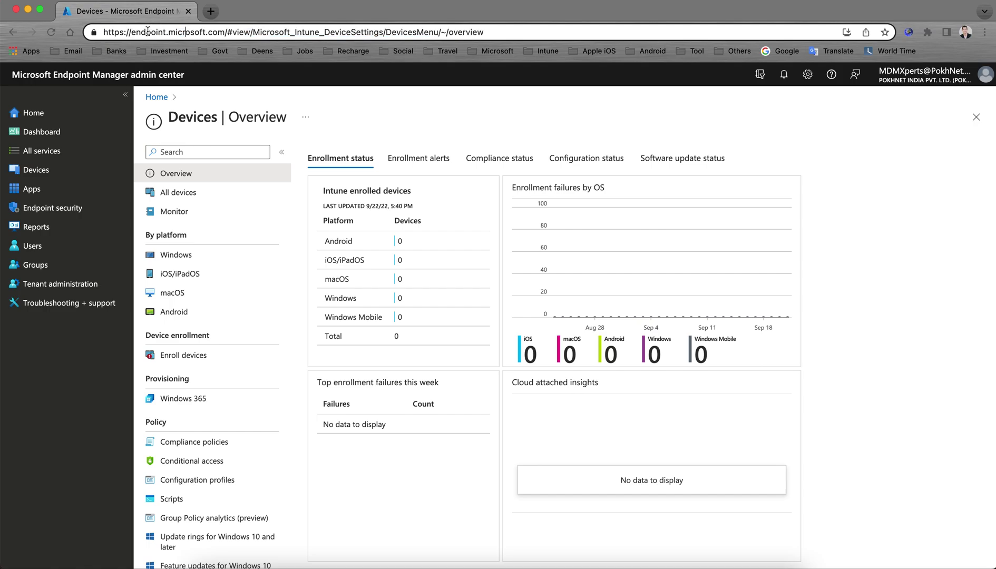
{"action": "left_click", "coordinate": [441, 128]}
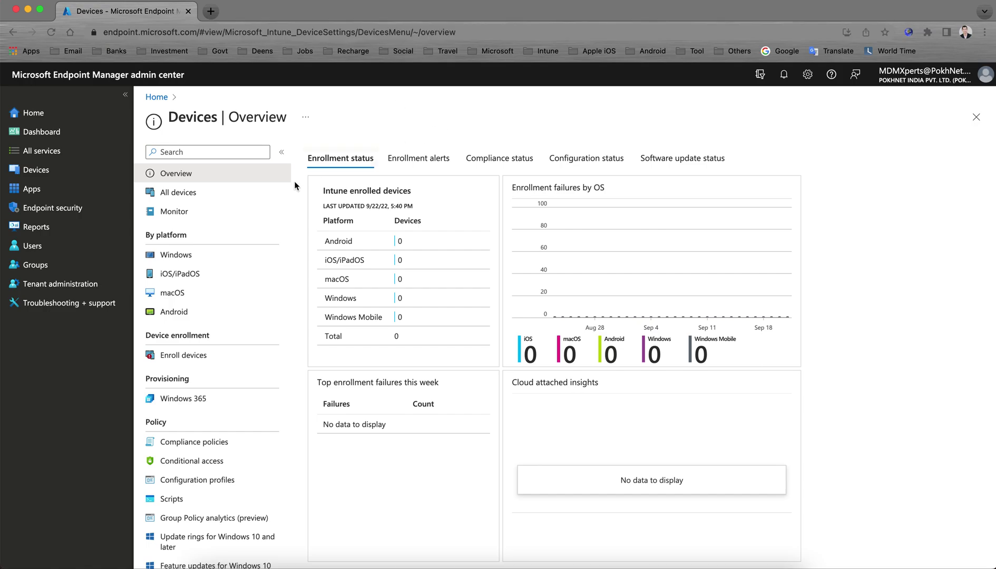
{"action": "left_click", "coordinate": [91, 179]}
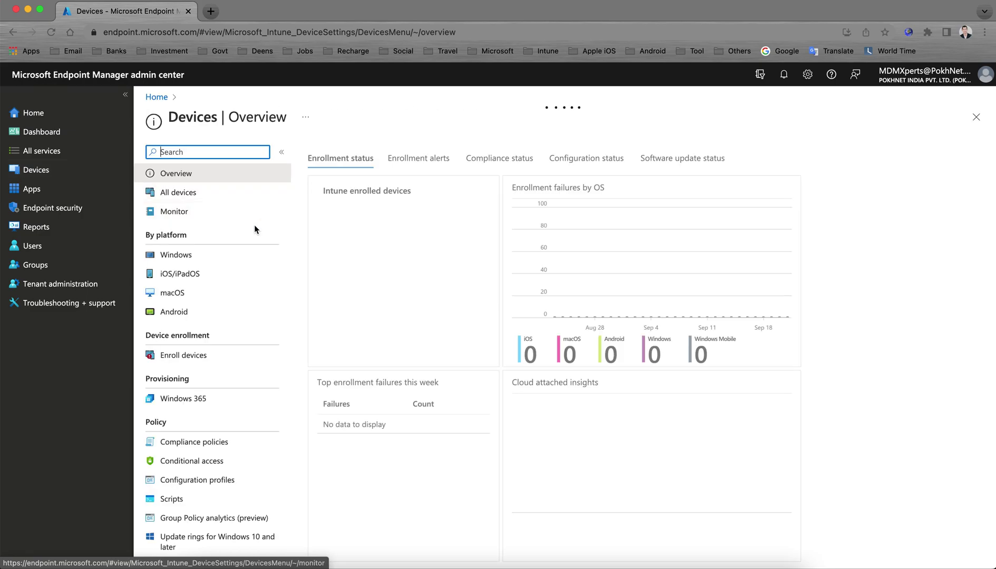
{"action": "left_click", "coordinate": [227, 362]}
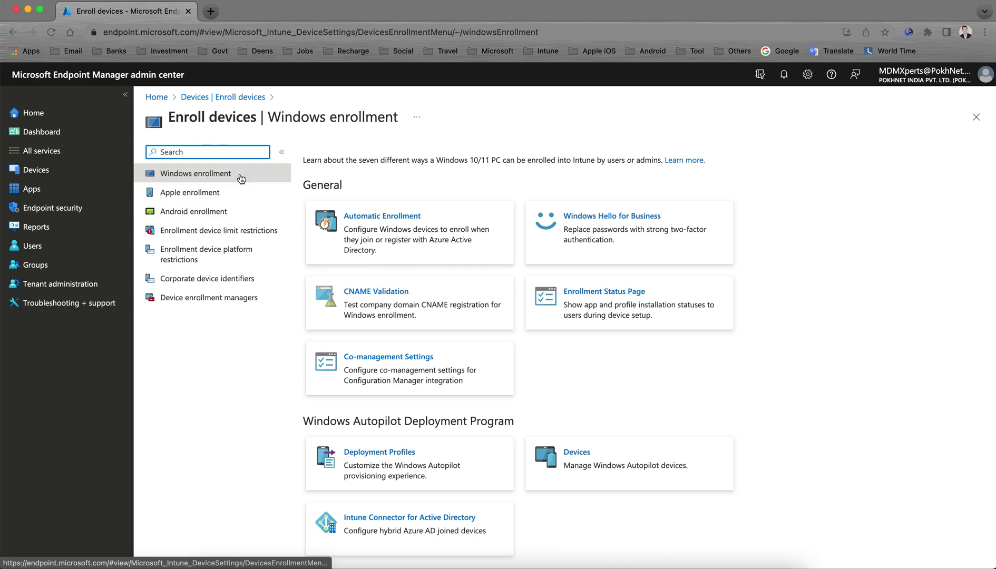
{"action": "left_click", "coordinate": [253, 239]}
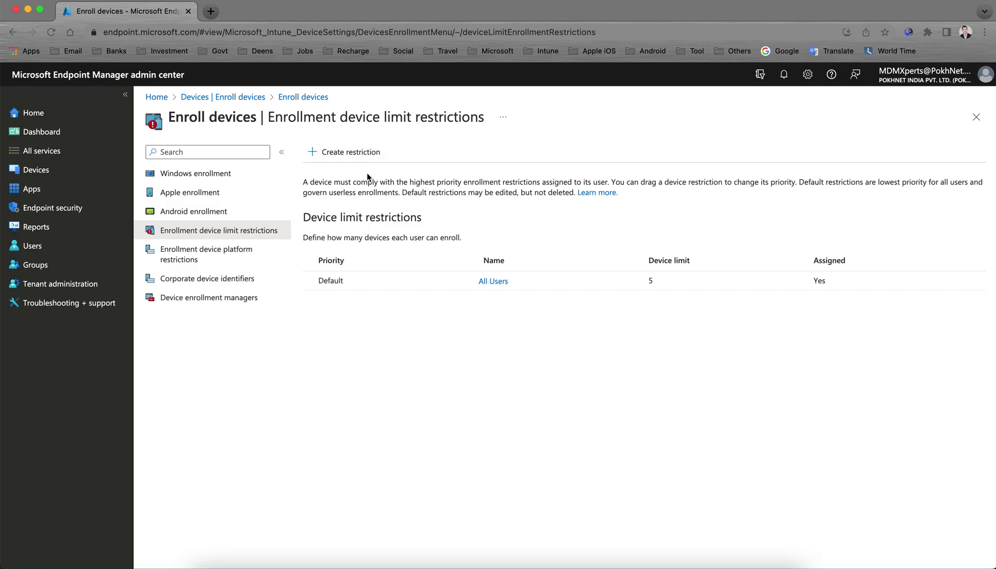
{"action": "left_click_drag", "start_coordinate": [325, 183], "coordinate": [437, 183]}
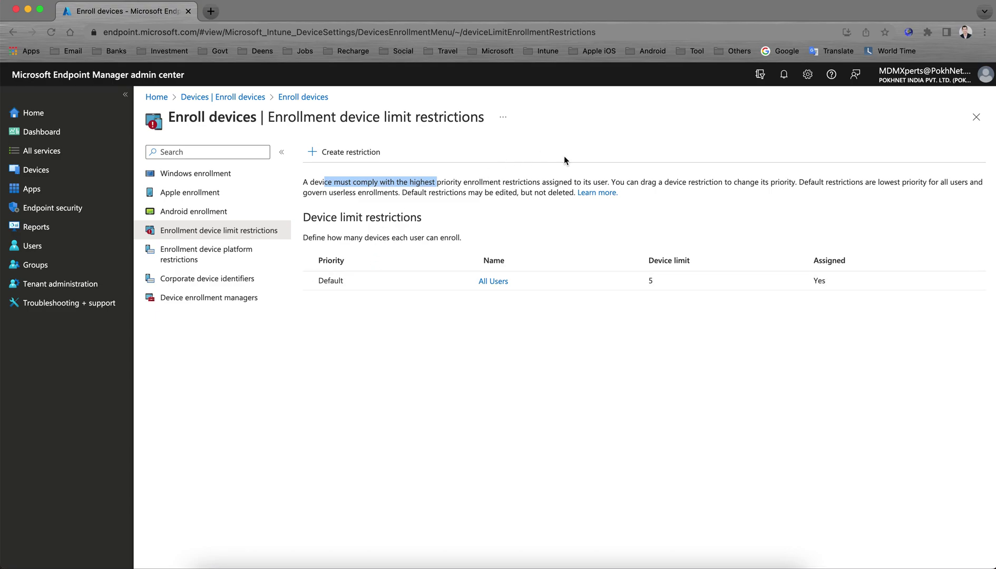
- Start a new device limit restriction named "iOS Device Limit Restriciton" with no description and continue to its device limit settings
{"action": "left_click", "coordinate": [390, 152]}
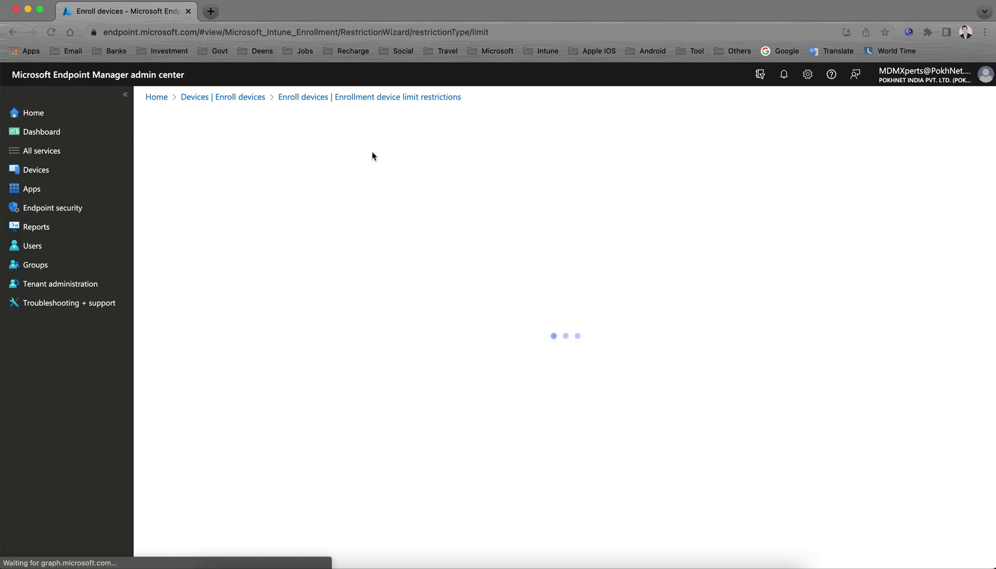
{"action": "left_click", "coordinate": [398, 189]}
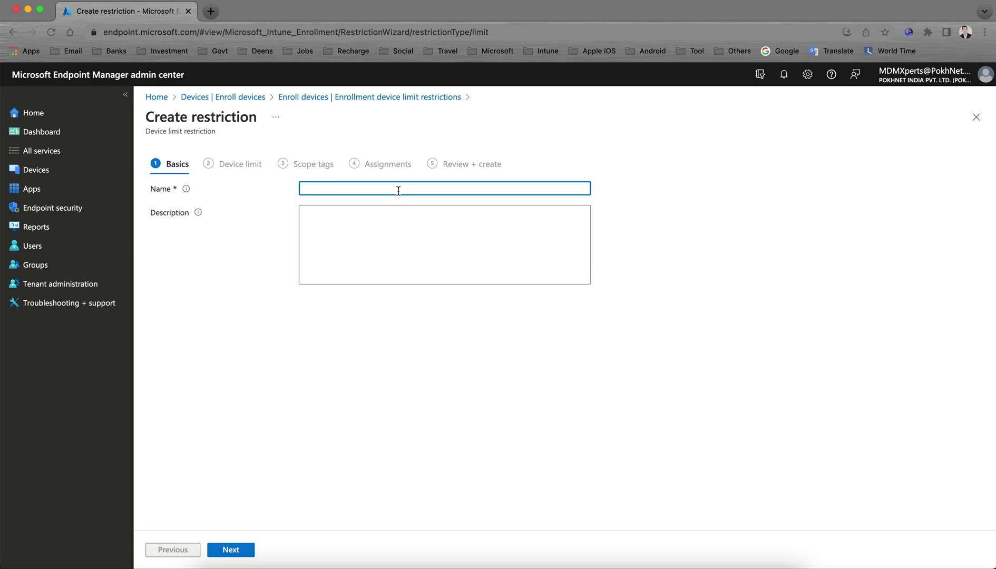
{"action": "type", "text": "iOS Device Limit Restriciton"}
{"action": "left_click", "coordinate": [434, 221]}
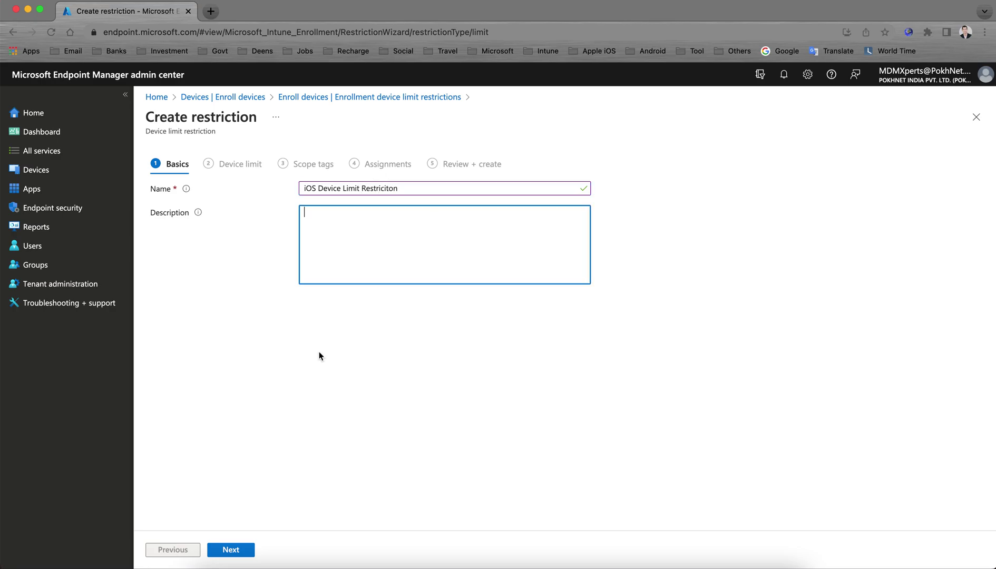
{"action": "left_click", "coordinate": [229, 551]}
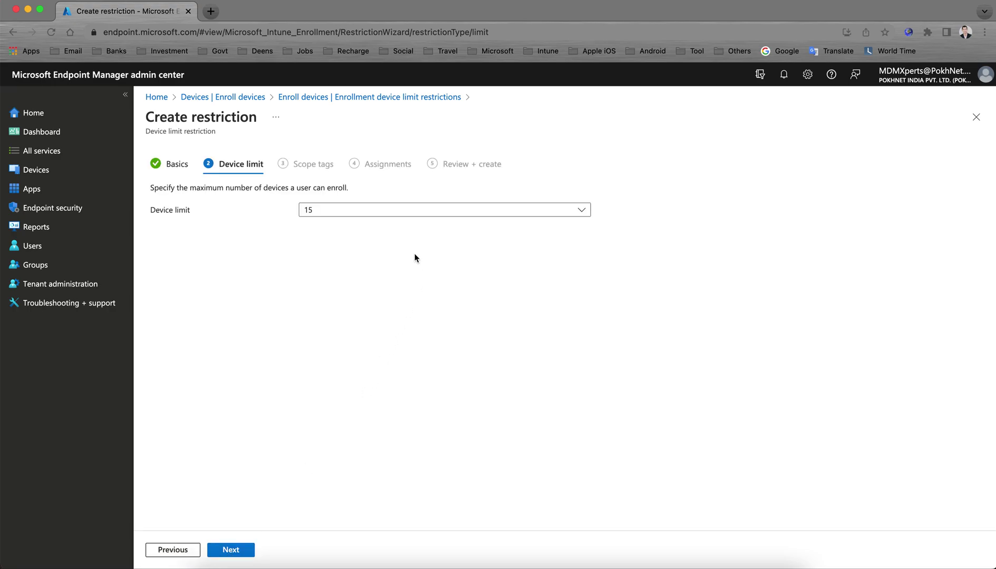
- Set the restriction's device limit to 2 and continue to the scope tags
{"action": "left_click", "coordinate": [374, 211]}
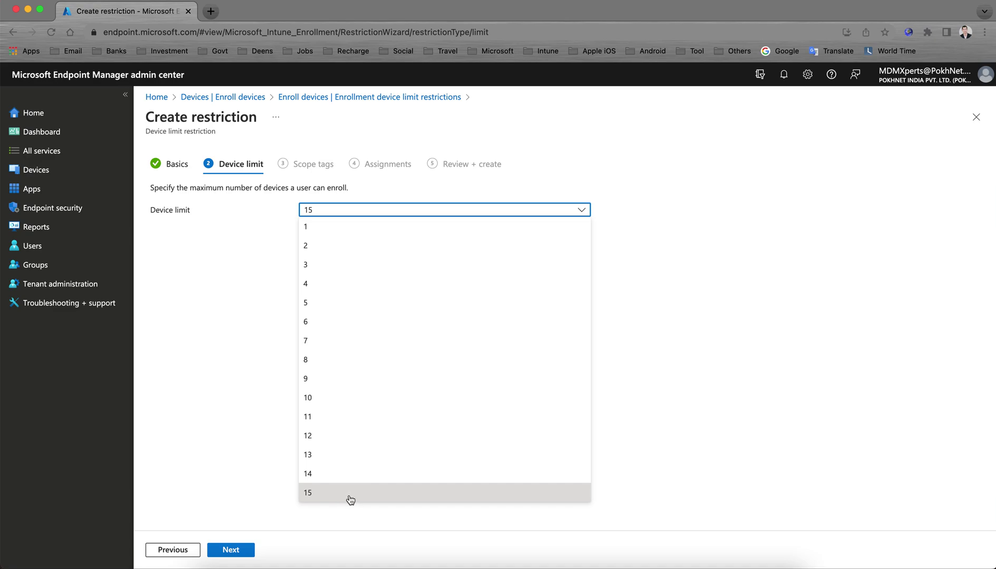
{"action": "left_click", "coordinate": [364, 247]}
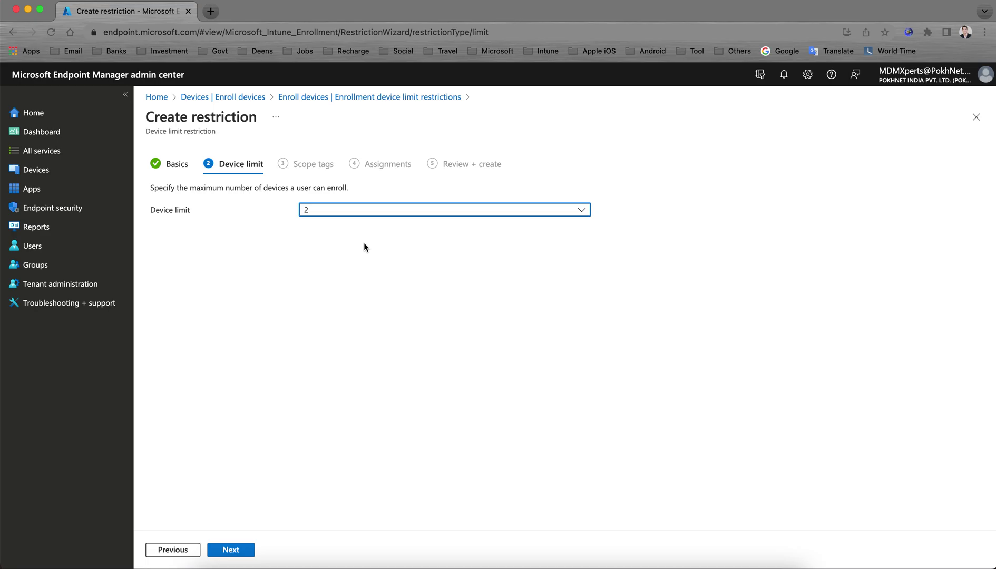
{"action": "left_click", "coordinate": [362, 212]}
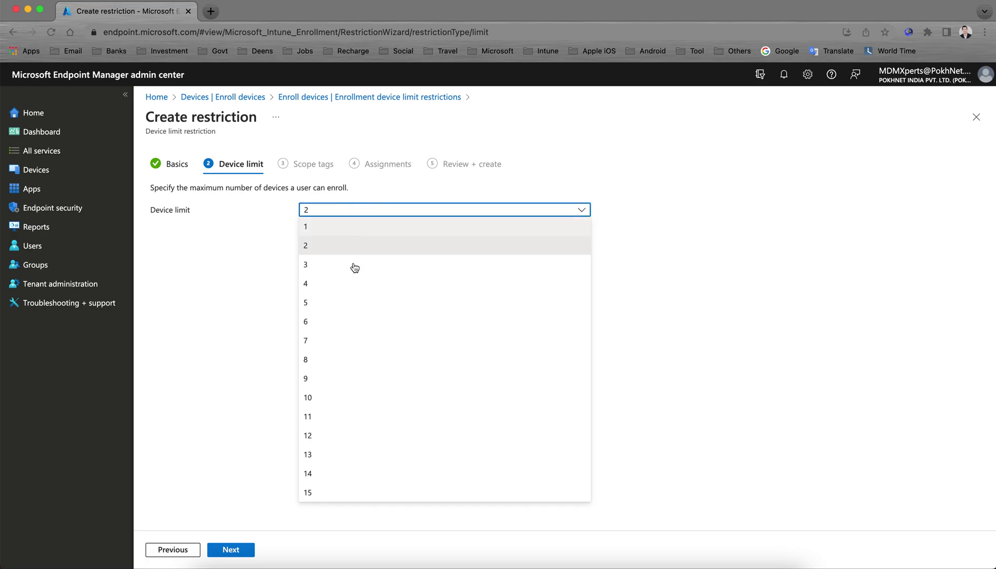
{"action": "left_click", "coordinate": [338, 246]}
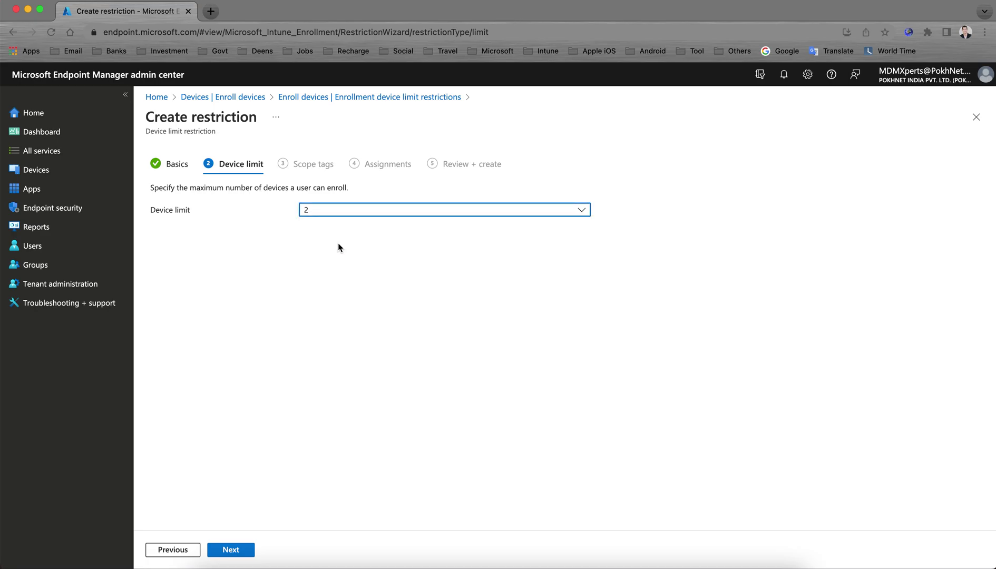
{"action": "left_click", "coordinate": [248, 549]}
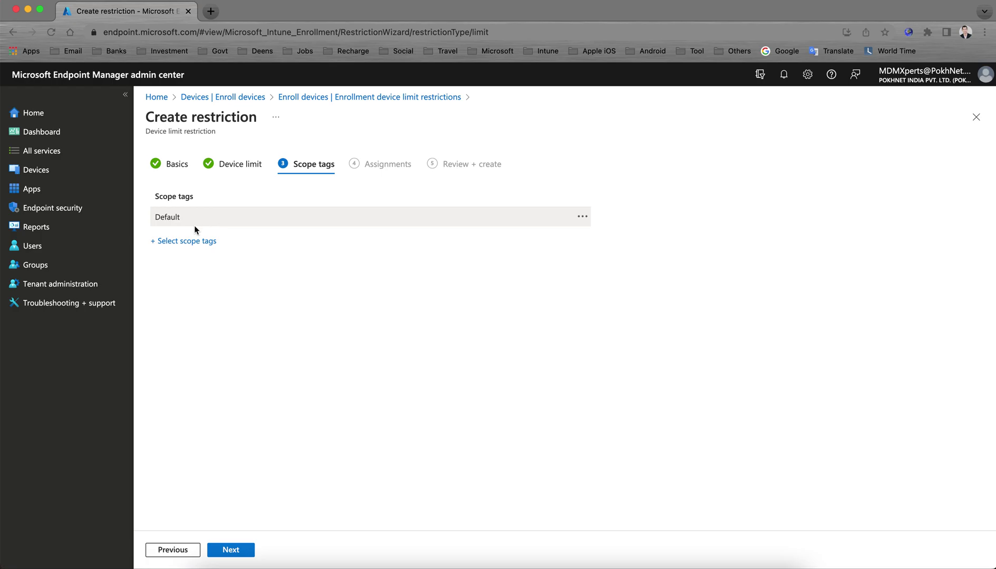
- Look through the scope tag and included group selections without choosing any, and discard the device limit restriction
{"action": "left_click", "coordinate": [185, 242]}
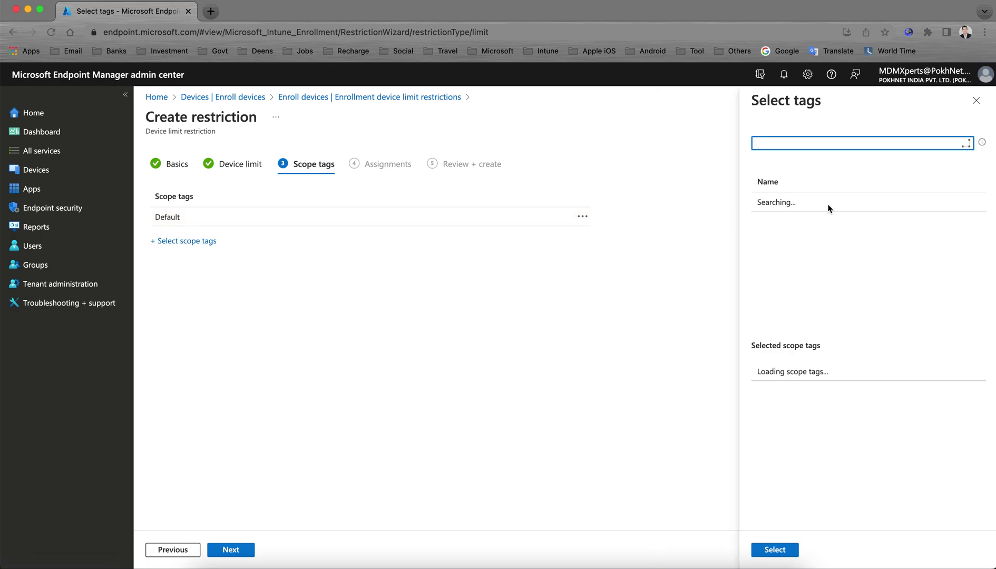
{"action": "left_click", "coordinate": [975, 100]}
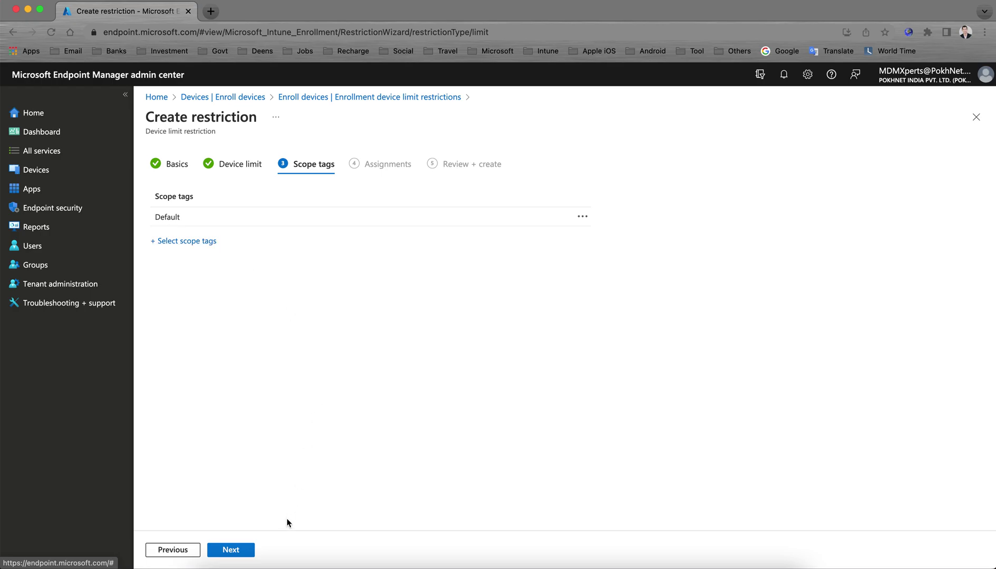
{"action": "left_click", "coordinate": [251, 552]}
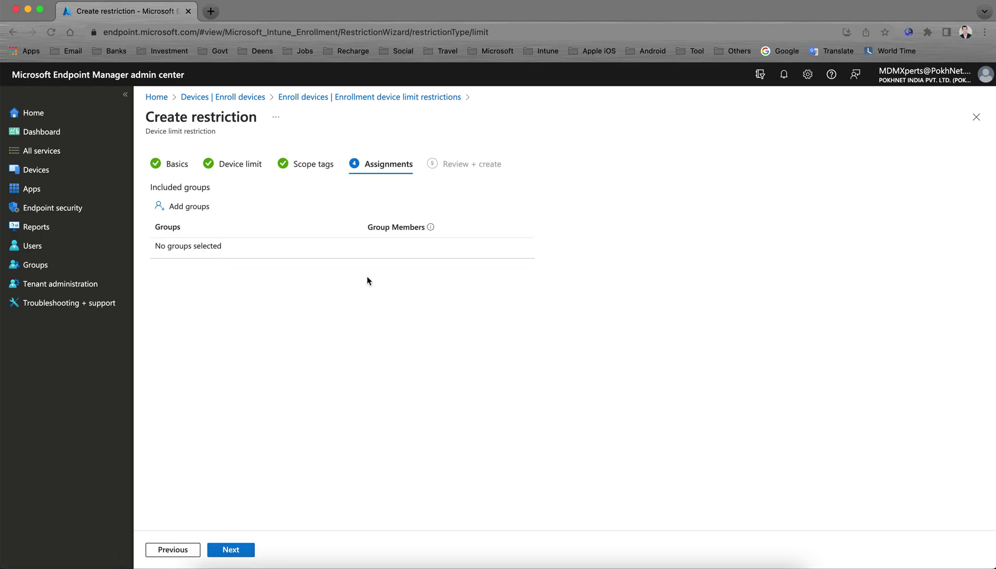
{"action": "left_click", "coordinate": [200, 214]}
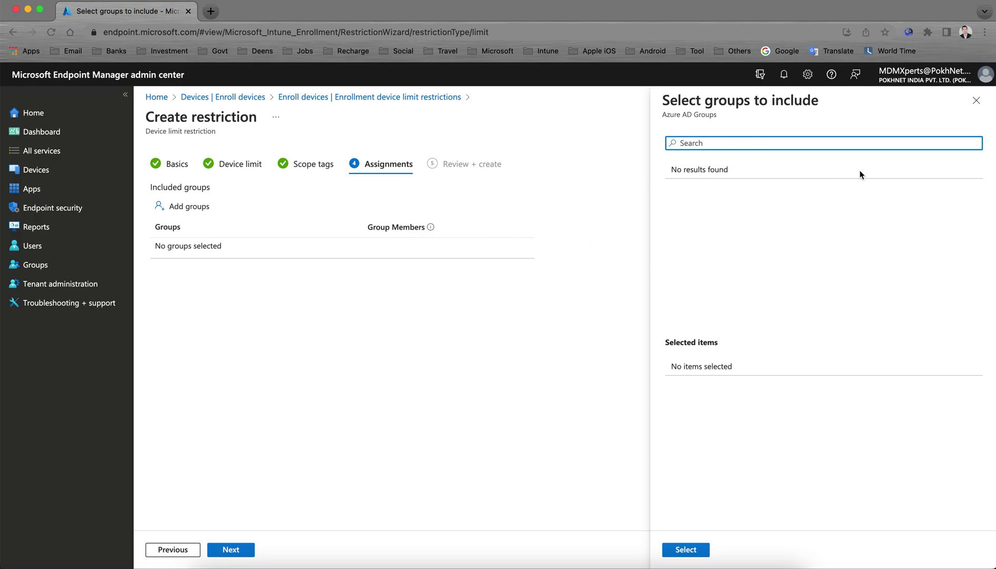
{"action": "left_click", "coordinate": [976, 102]}
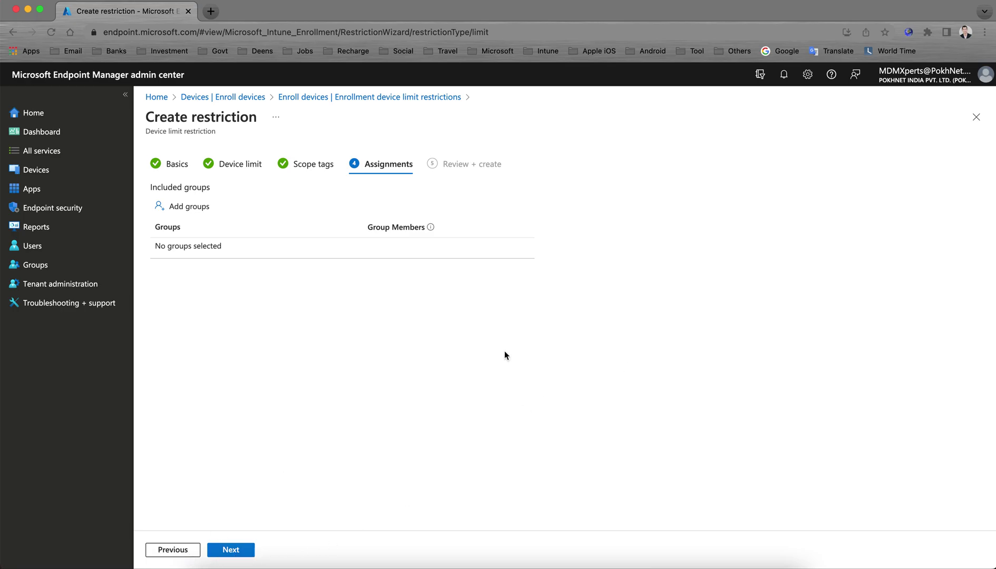
{"action": "left_click", "coordinate": [976, 117]}
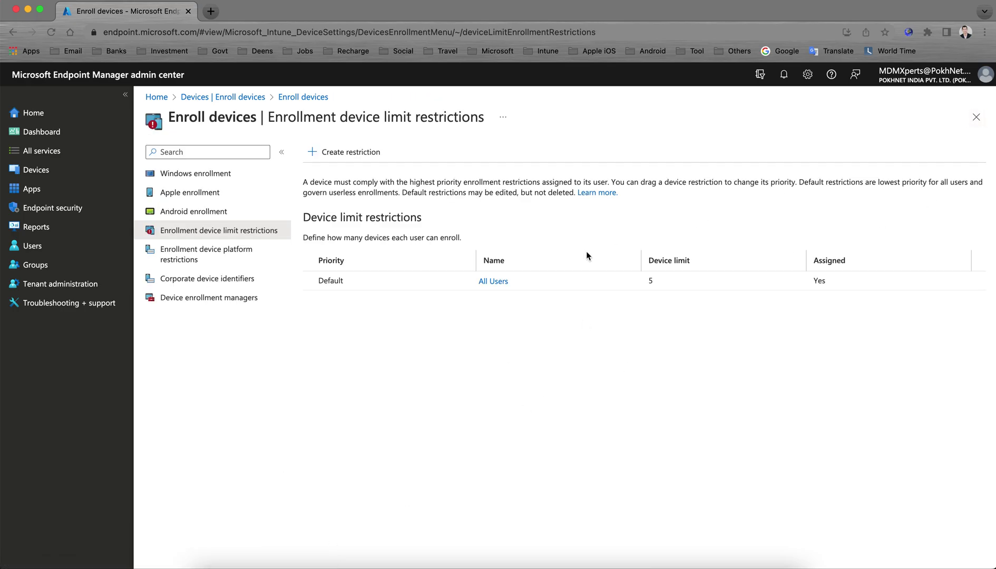
- Start a new iOS enrollment device platform restriction named "iOS Restriciton" and continue to its platform settings
{"action": "left_click", "coordinate": [248, 263]}
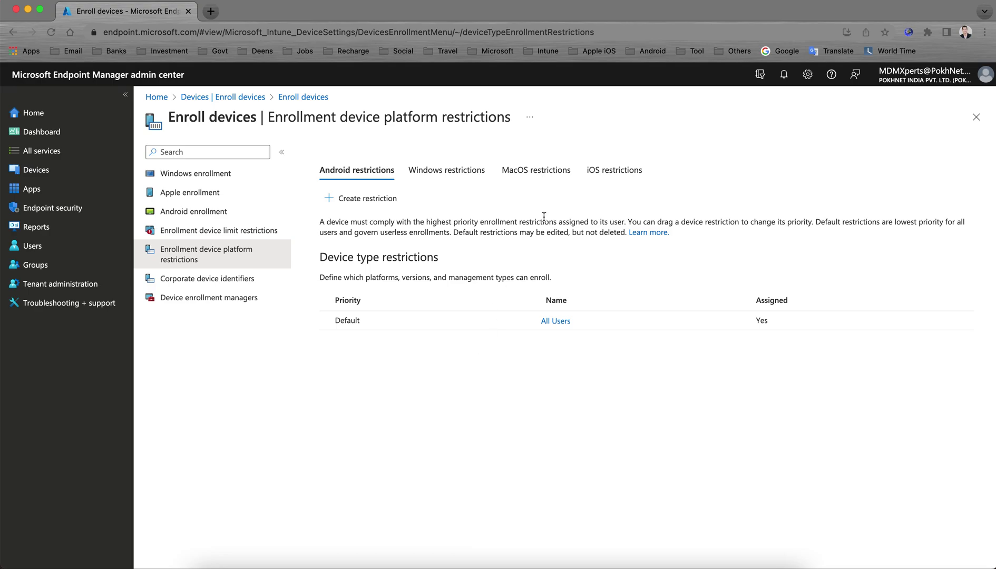
{"action": "left_click", "coordinate": [618, 178]}
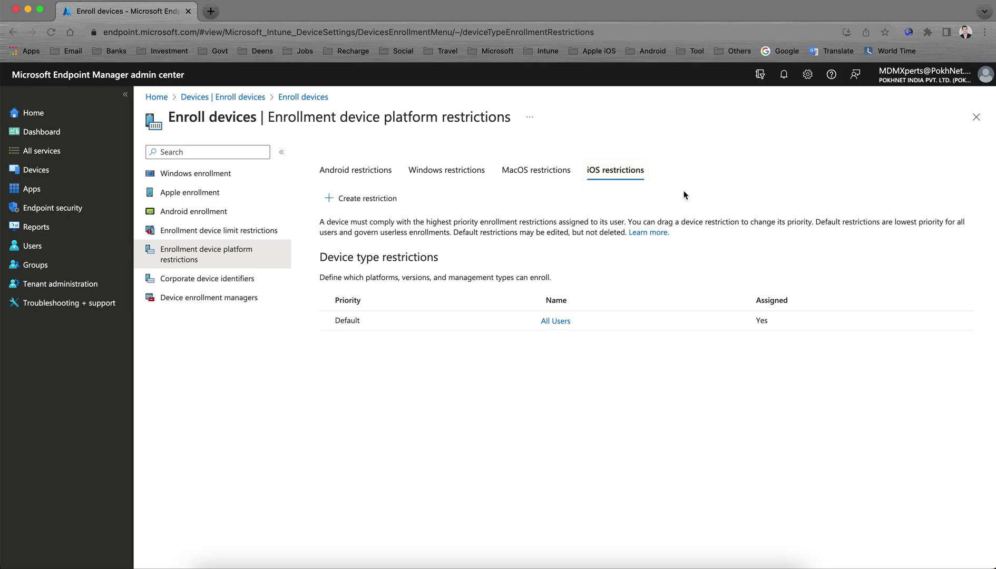
{"action": "left_click", "coordinate": [383, 200]}
{"action": "left_click", "coordinate": [361, 193]}
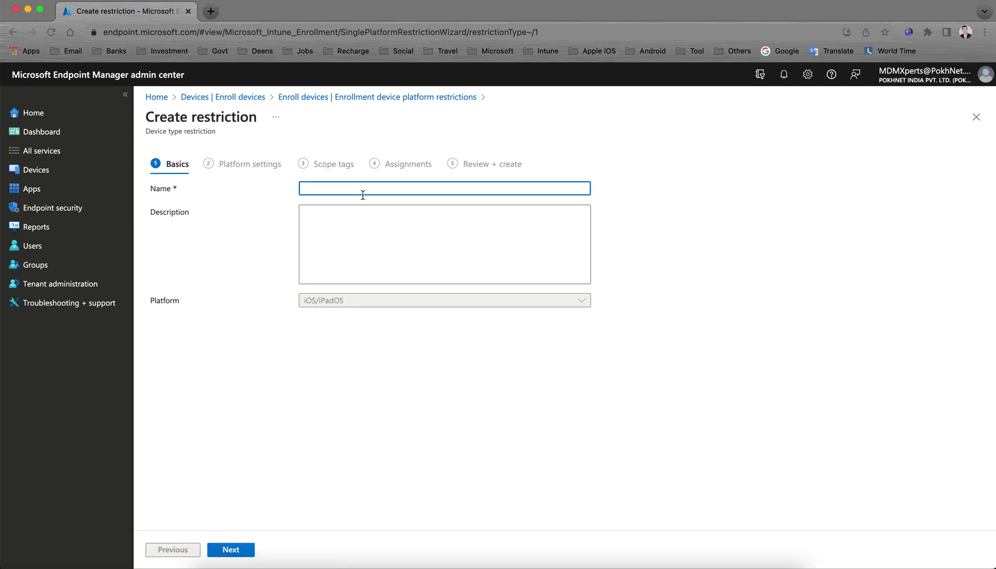
{"action": "type", "text": "iOS Restriciton"}
{"action": "left_click", "coordinate": [239, 550]}
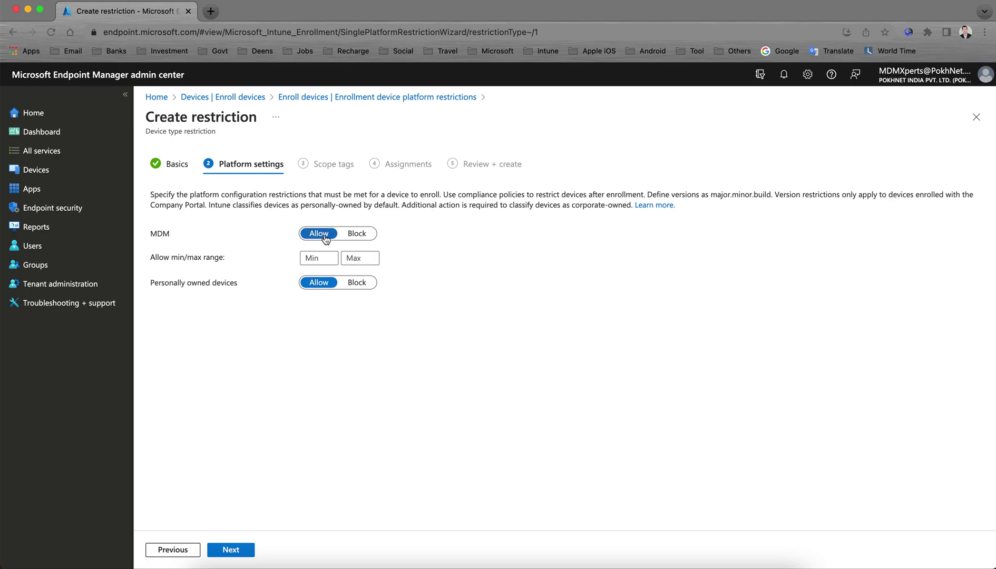
- Set the minimum allowed OS version to 15.6.0 and continue to the scope tags
{"action": "left_click", "coordinate": [317, 258]}
{"action": "type", "text": "15.6"}
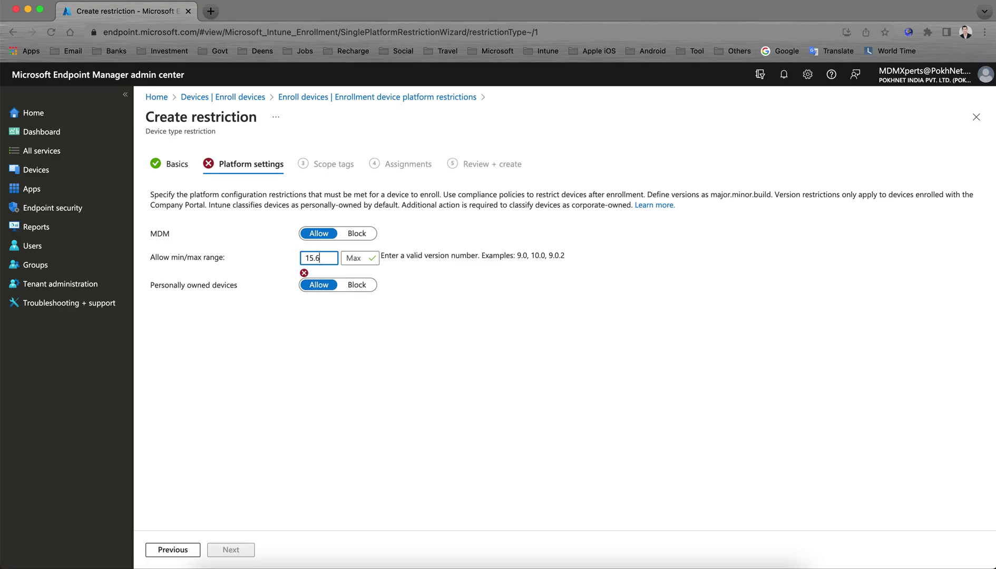
{"action": "type", "text": ".0"}
{"action": "left_click", "coordinate": [482, 292]}
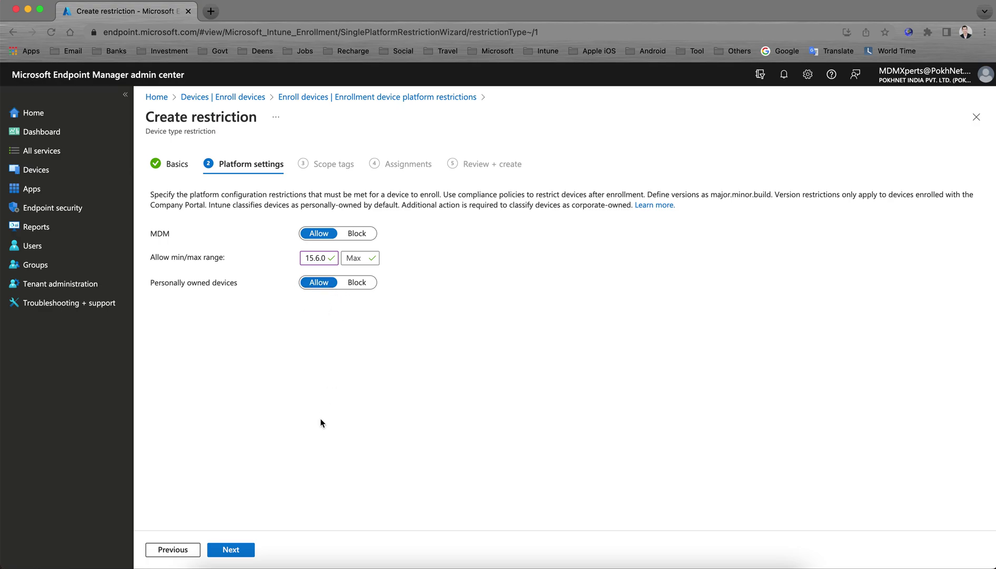
{"action": "left_click", "coordinate": [242, 549]}
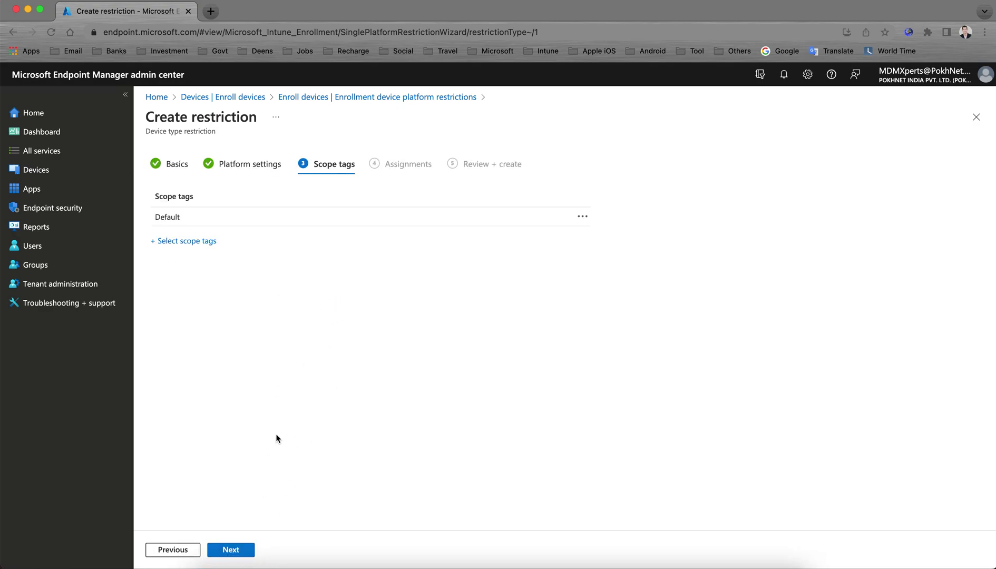
- Assign the iOS platform restriction to all users, and discard it without creating it
{"action": "left_click", "coordinate": [245, 551]}
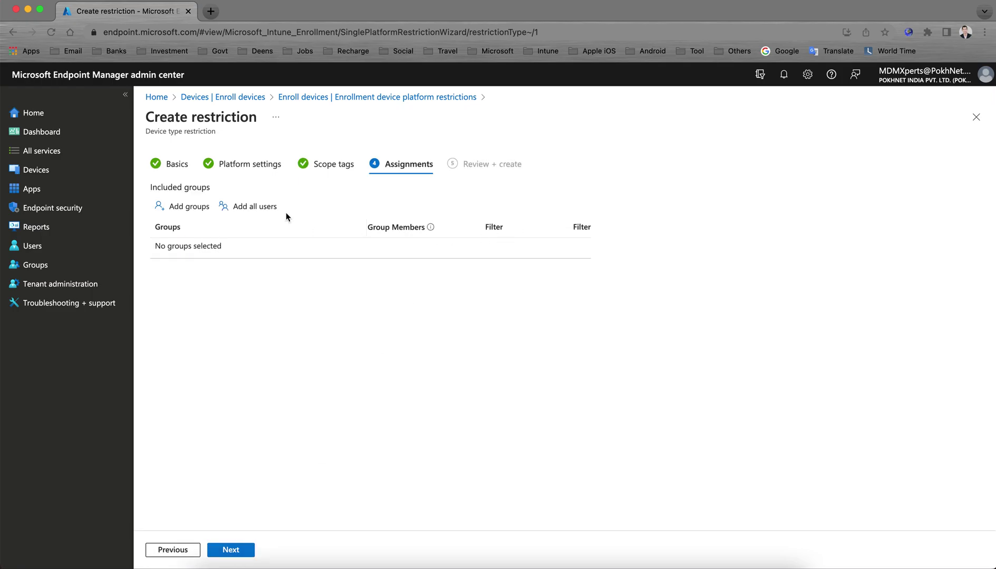
{"action": "left_click", "coordinate": [269, 210]}
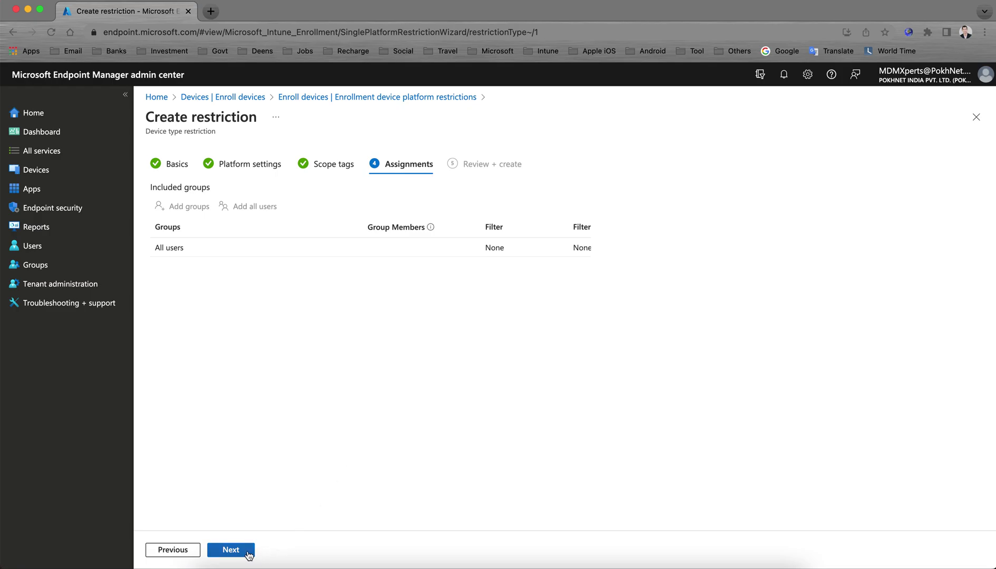
{"action": "left_click", "coordinate": [975, 118]}
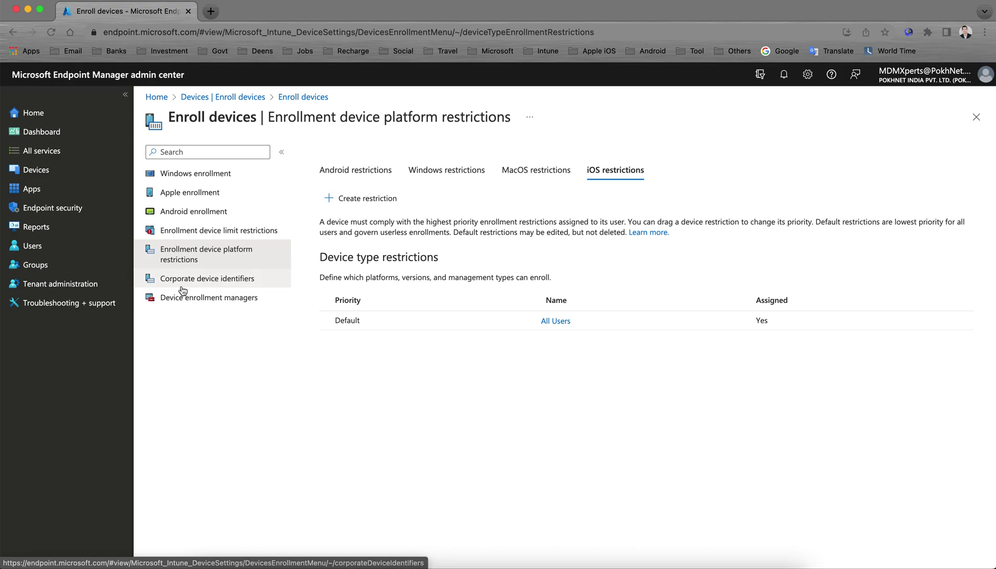
- Start adding corporate device identifiers manually, with Serial number as the identifier type
{"action": "left_click", "coordinate": [231, 285]}
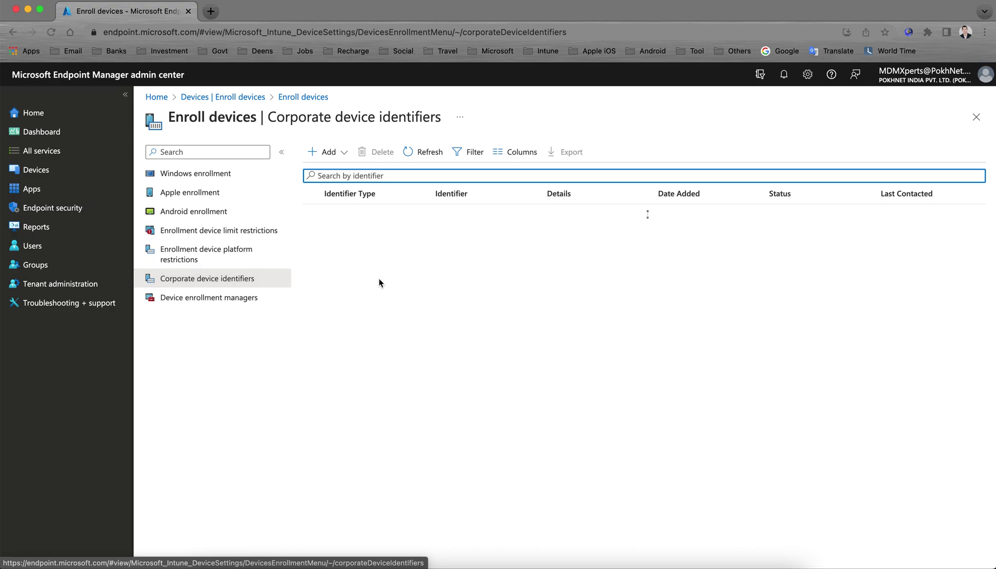
{"action": "left_click", "coordinate": [346, 156]}
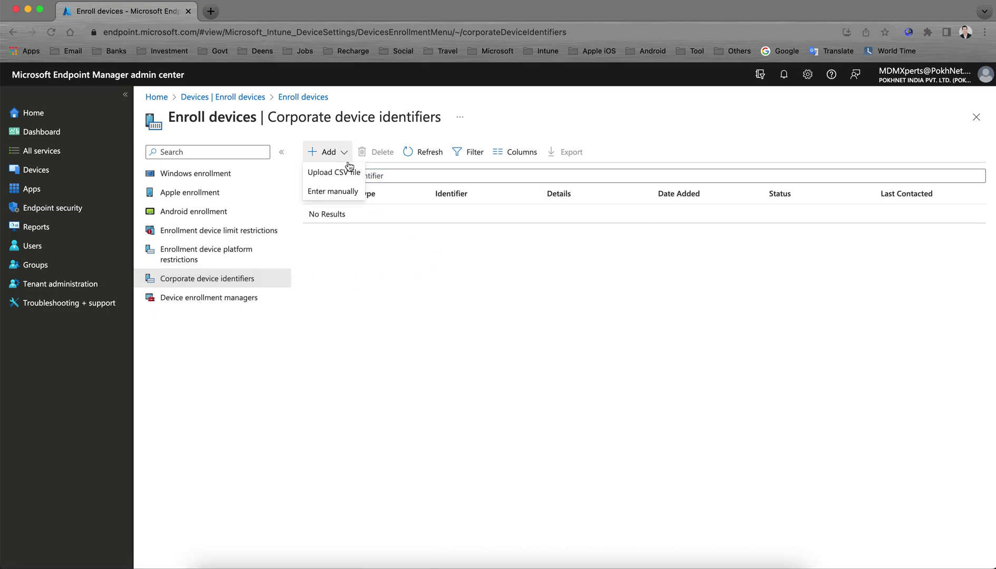
{"action": "left_click", "coordinate": [340, 192]}
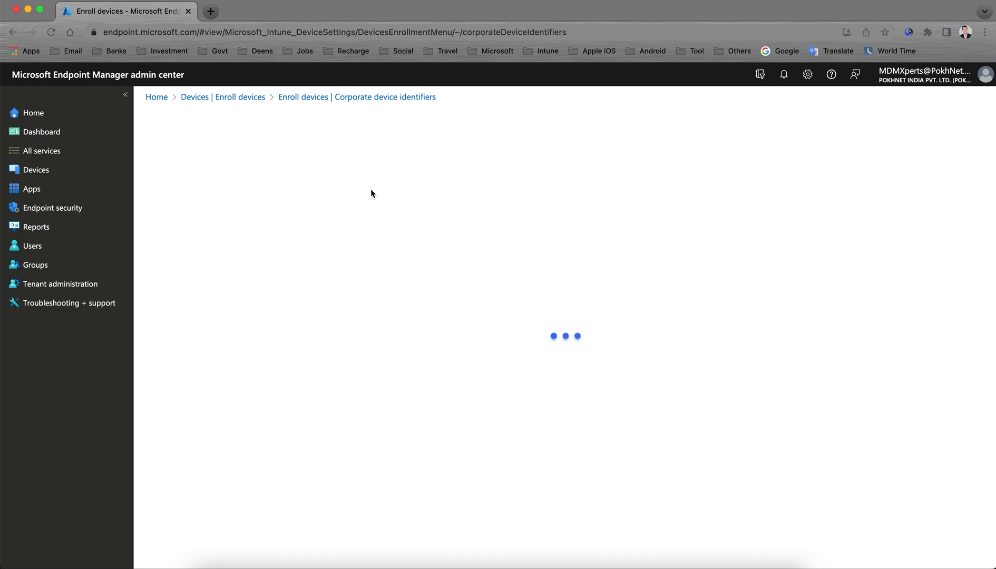
{"action": "left_click", "coordinate": [258, 199]}
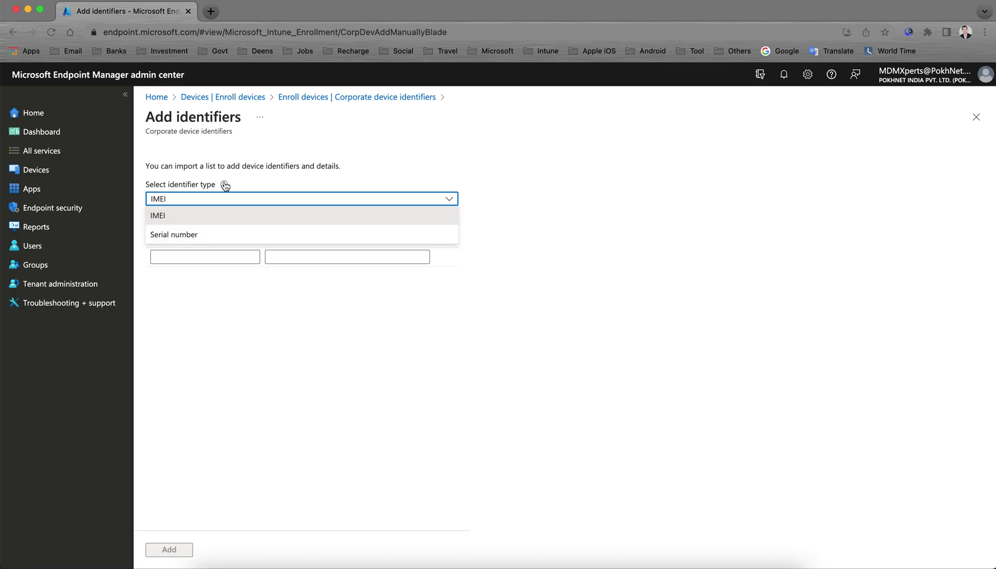
{"action": "mouse_move", "coordinate": [225, 185]}
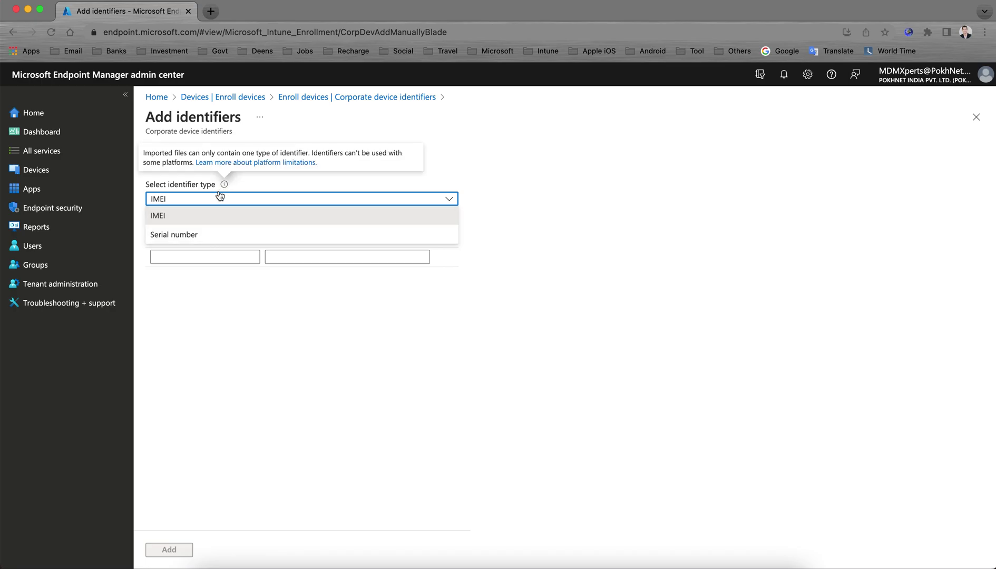
{"action": "left_click", "coordinate": [183, 236]}
- Enter the first serial number identifier as GBFOCGGOOI with the details "Iphone"
{"action": "left_click", "coordinate": [201, 261]}
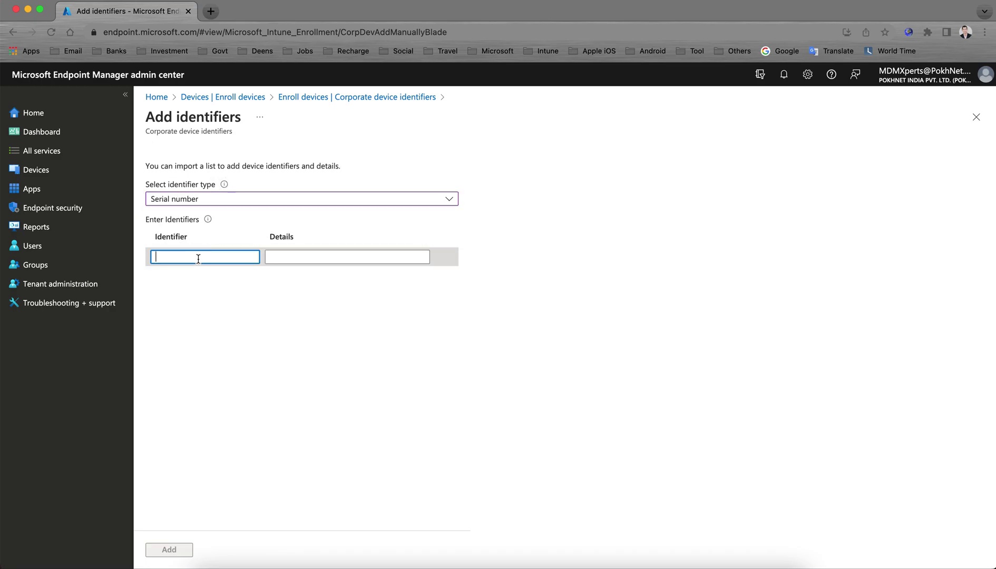
{"action": "type", "text": "GB"}
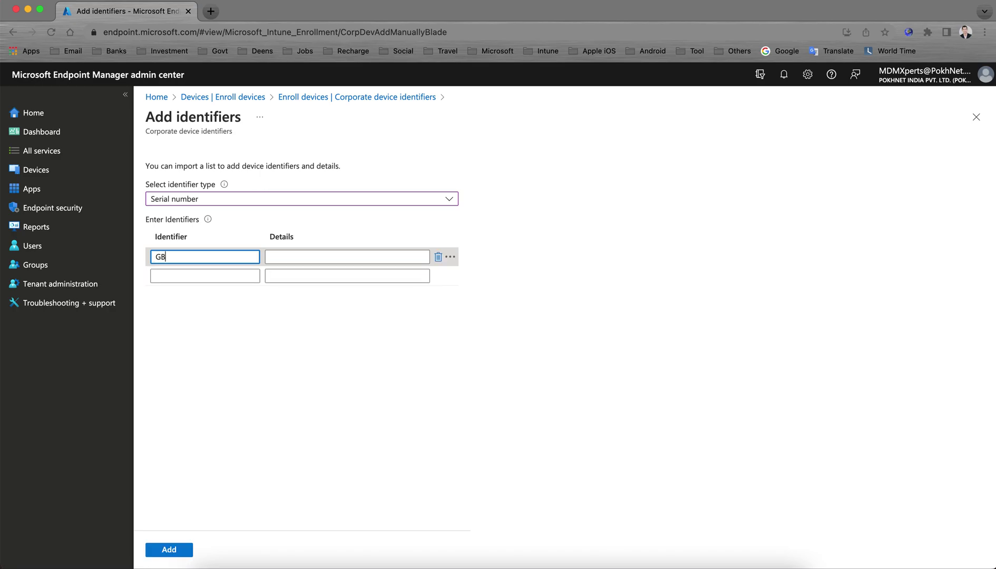
{"action": "type", "text": "FOCGGOO"}
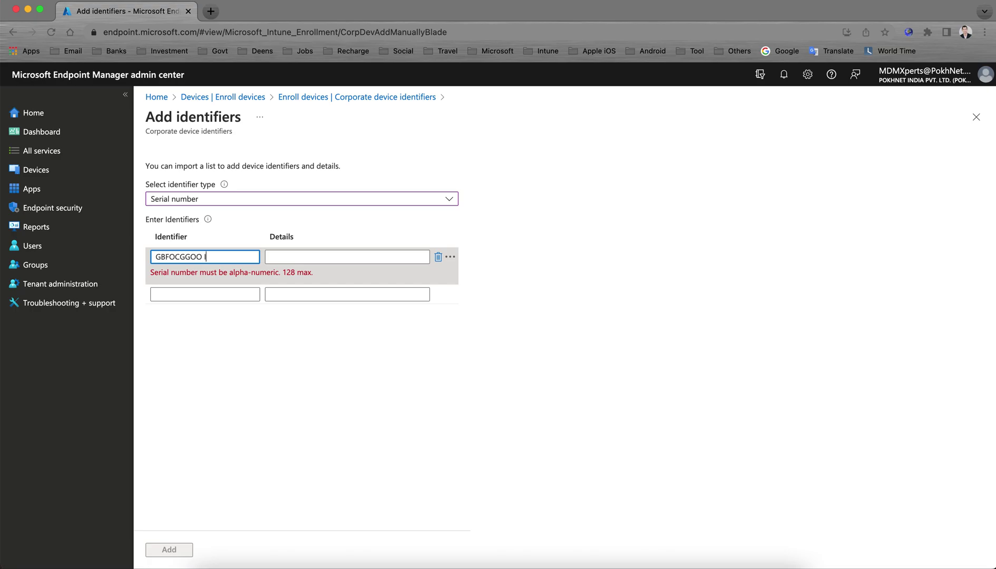
{"action": "left_click", "coordinate": [305, 251]}
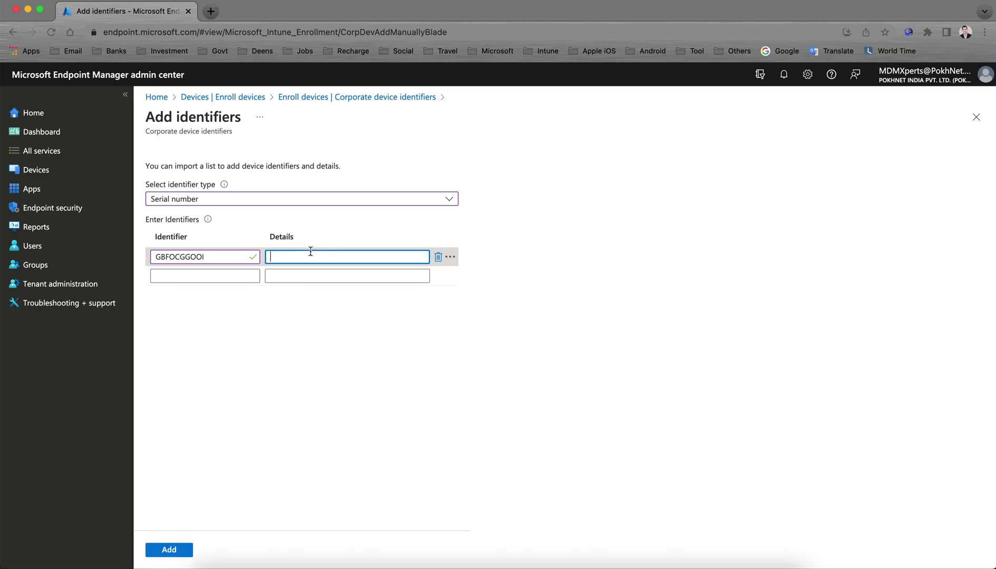
{"action": "type", "text": "Iphone"}
- Enter a second identifier GHHJJH with the details "Ipad" and add both identifiers
{"action": "left_click", "coordinate": [312, 274]}
{"action": "type", "text": "Ipad"}
{"action": "left_click", "coordinate": [253, 281]}
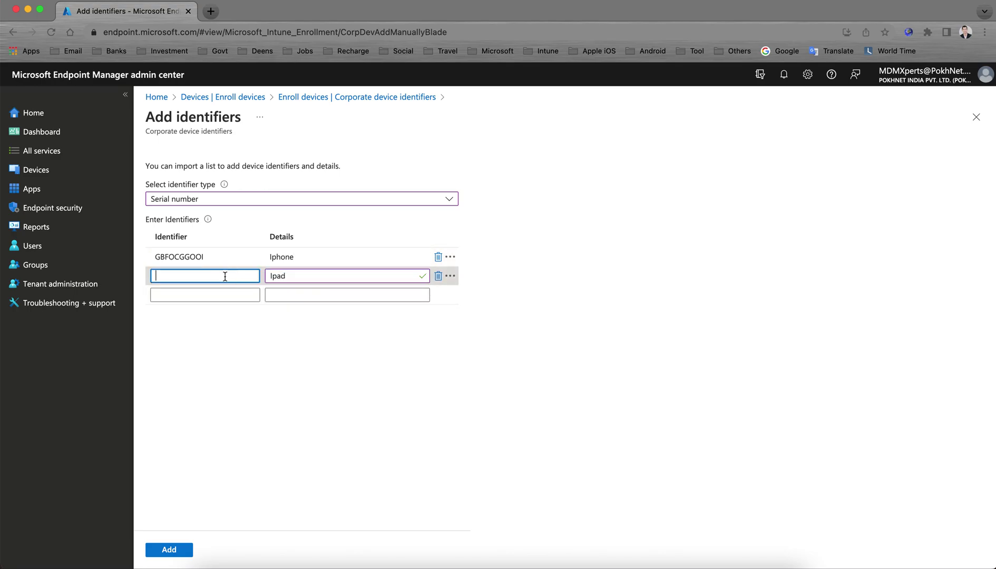
{"action": "type", "text": "GHHJJH"}
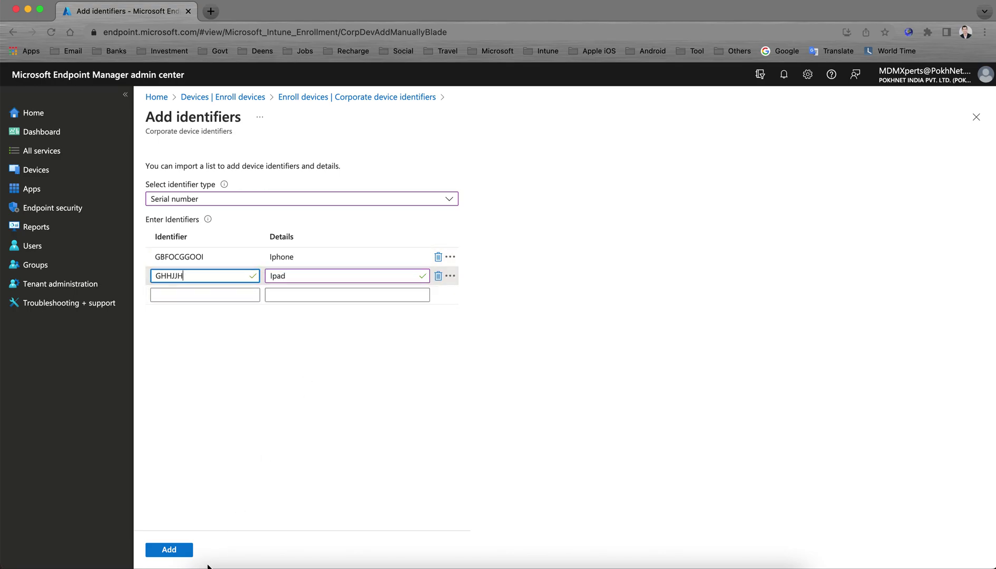
{"action": "left_click", "coordinate": [176, 550]}
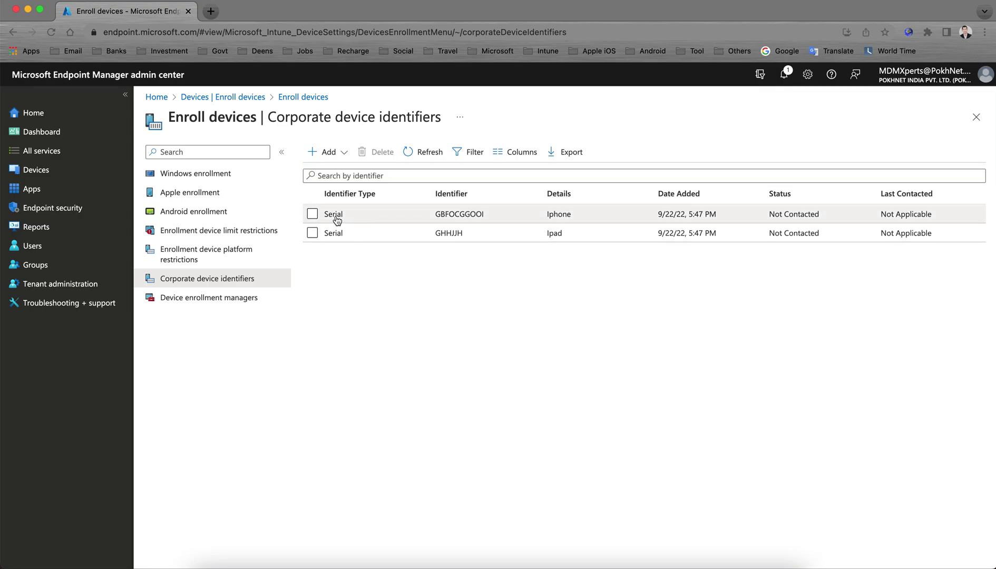
- Delete both the Iphone and Ipad serial entries from the corporate device identifiers
{"action": "left_click", "coordinate": [312, 233]}
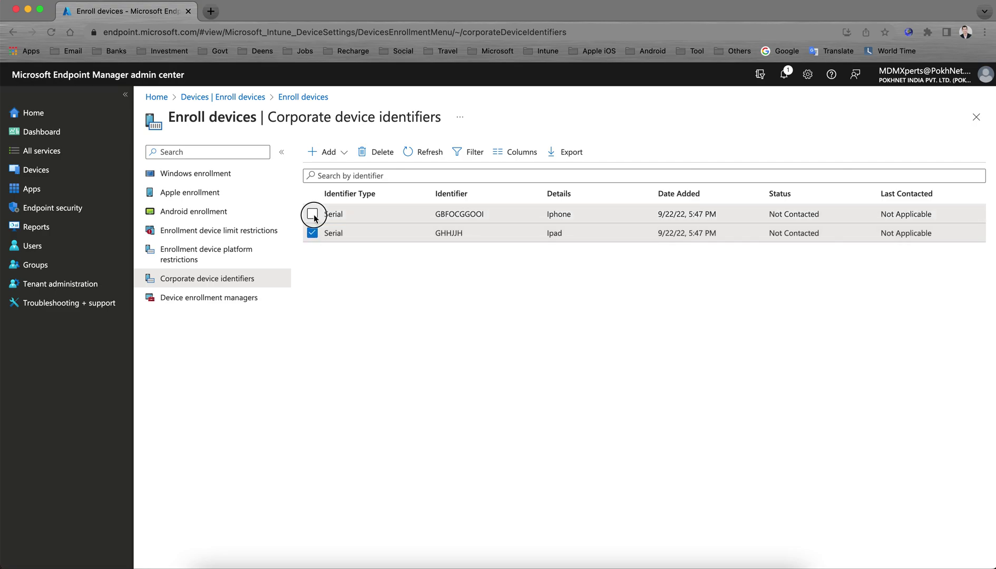
{"action": "left_click", "coordinate": [312, 214]}
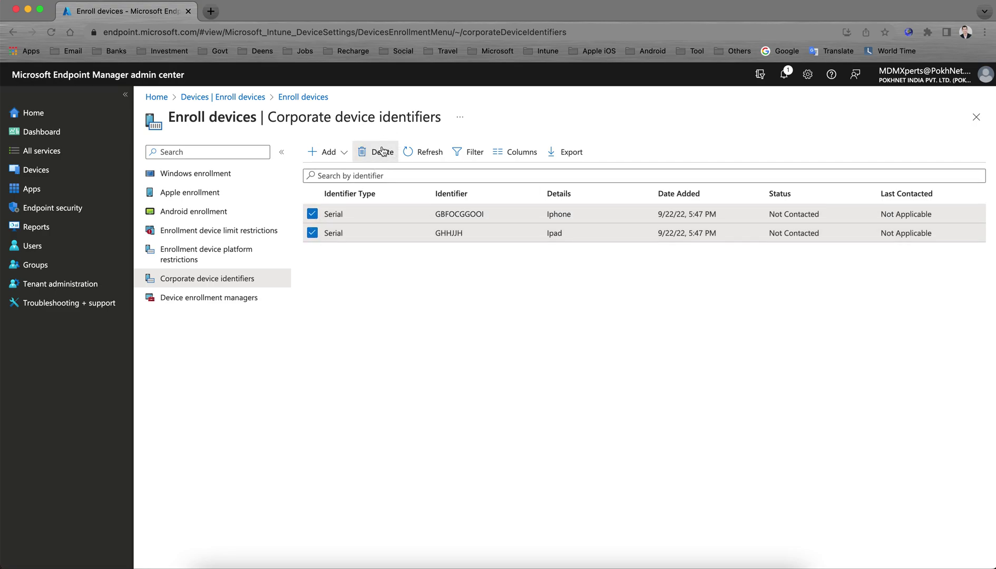
{"action": "left_click", "coordinate": [382, 152]}
{"action": "left_click", "coordinate": [325, 216]}
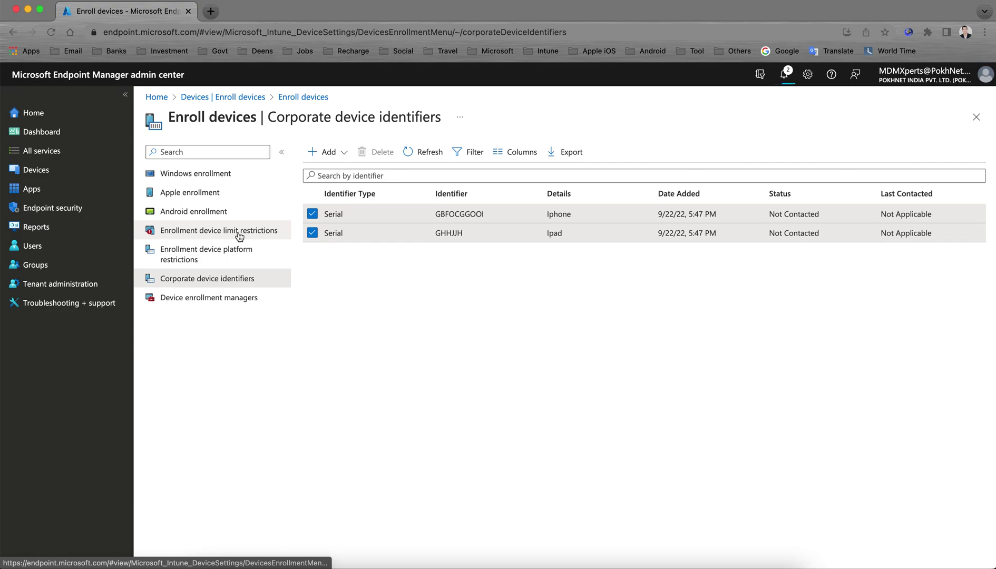
- Review the properties of the default All Users restriction under the iOS platform restrictions, and close them
{"action": "left_click", "coordinate": [238, 255]}
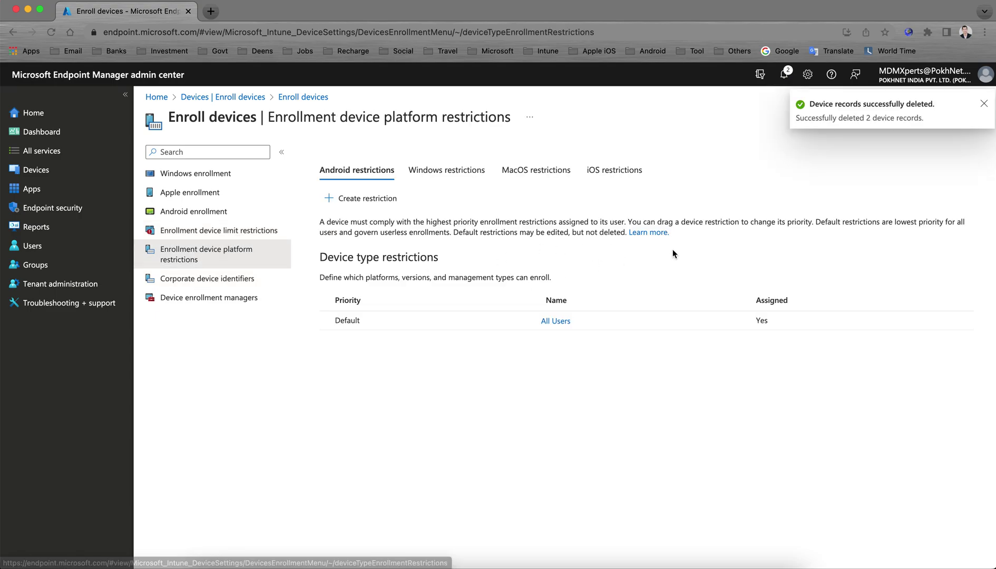
{"action": "left_click", "coordinate": [619, 173]}
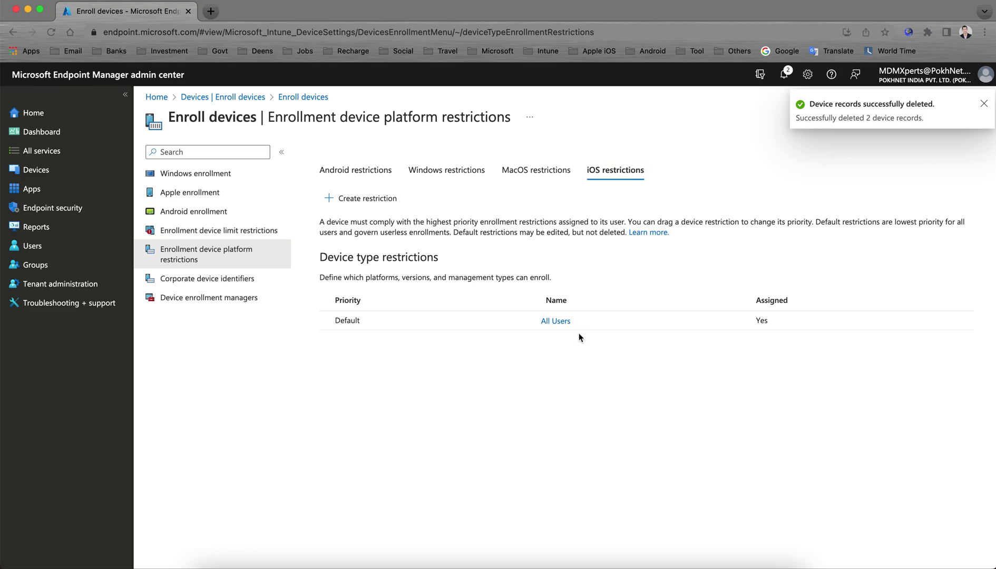
{"action": "left_click", "coordinate": [554, 321]}
{"action": "left_click", "coordinate": [232, 220]}
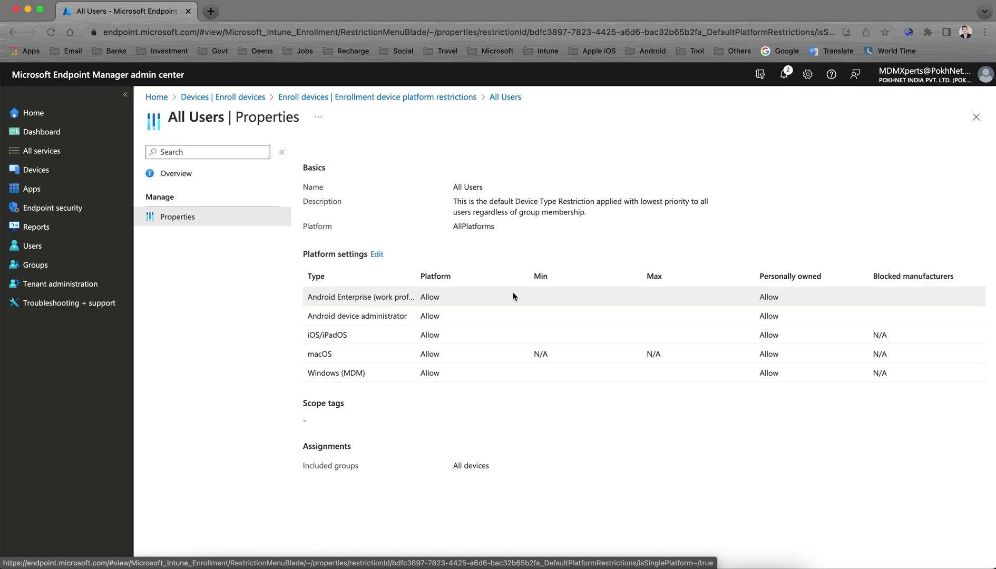
{"action": "left_click", "coordinate": [975, 117]}
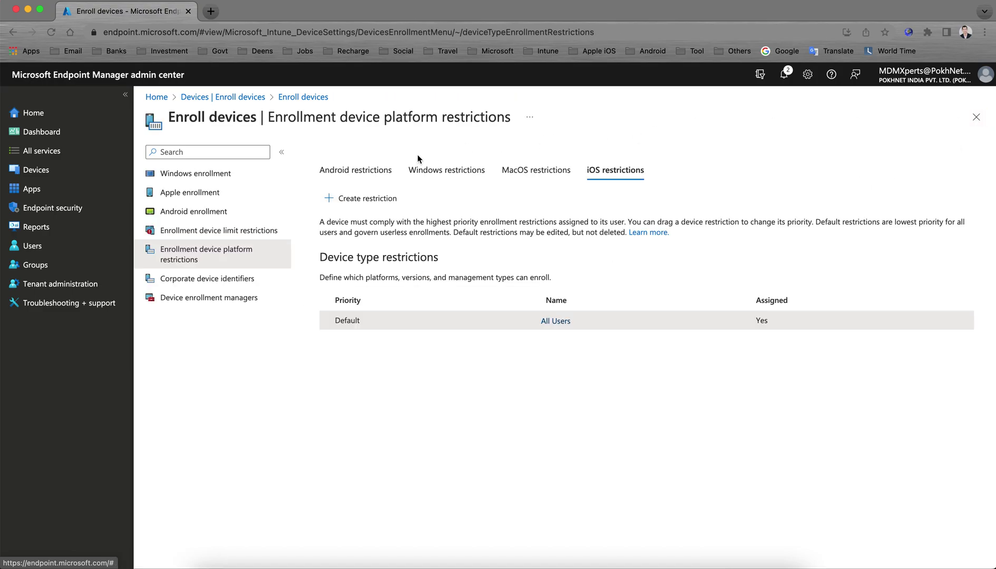